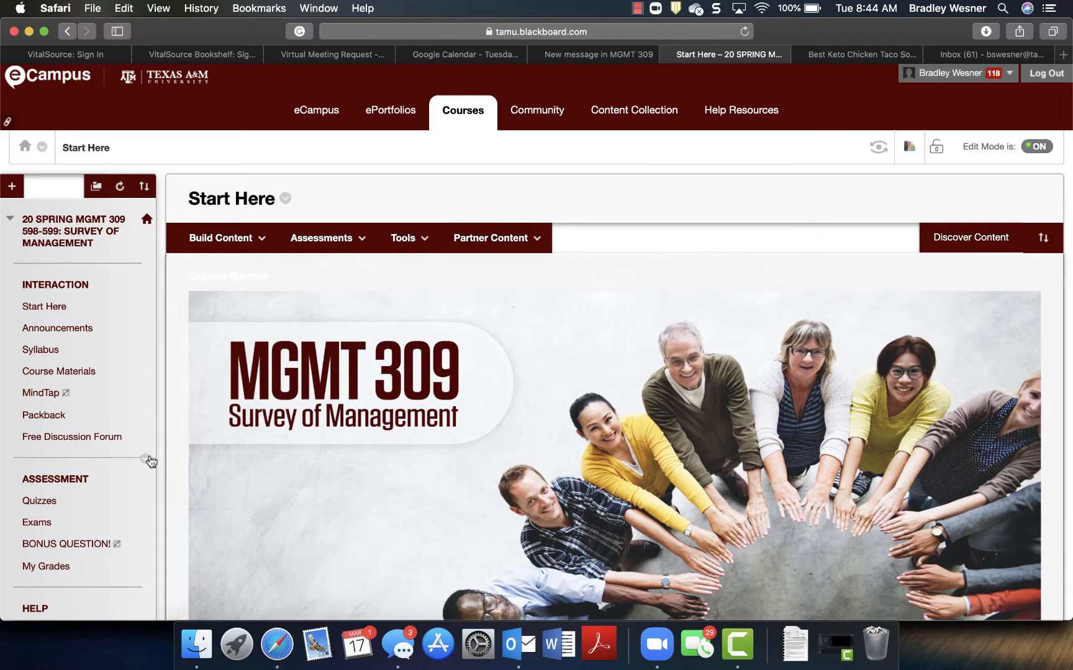
Open the test options of Exam 3 from the course's Exams area.
left_click(38, 523)
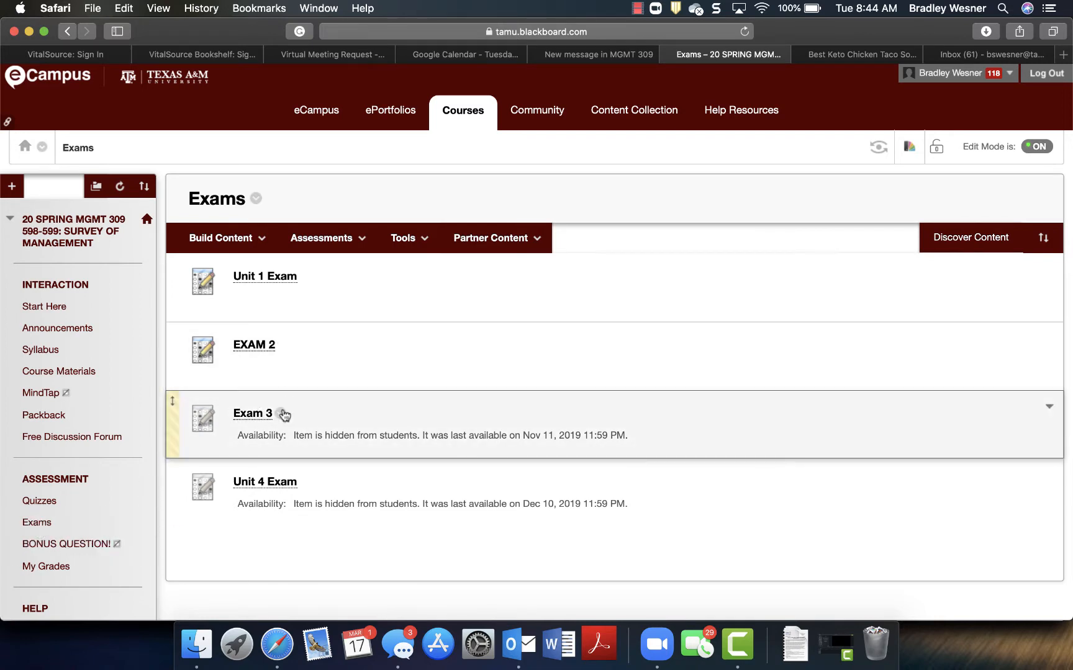
left_click(281, 413)
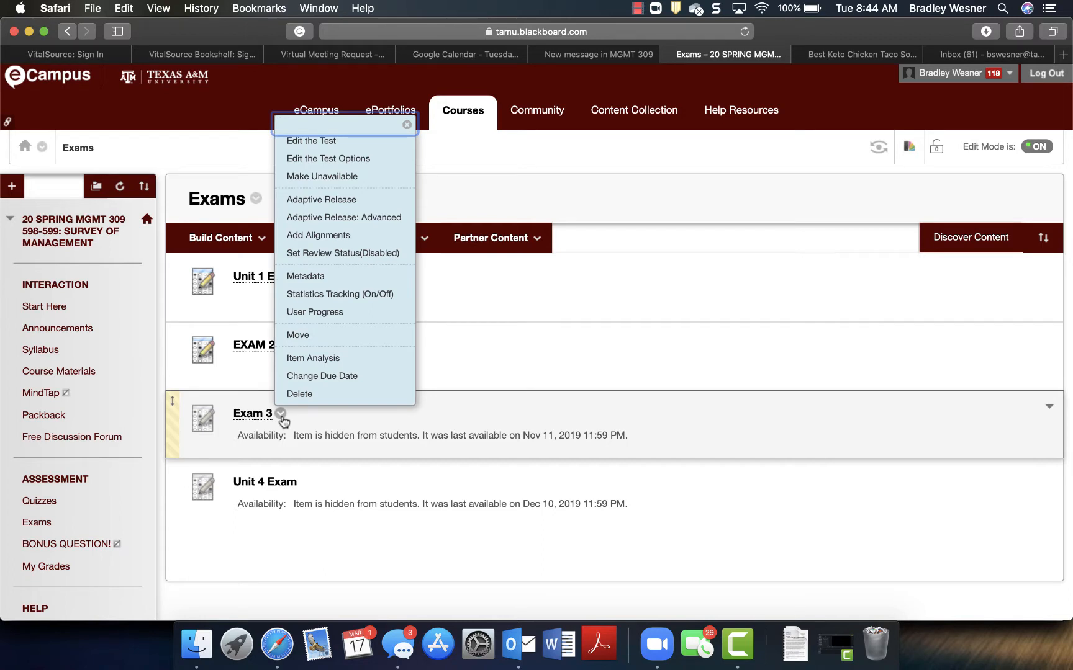
left_click(347, 163)
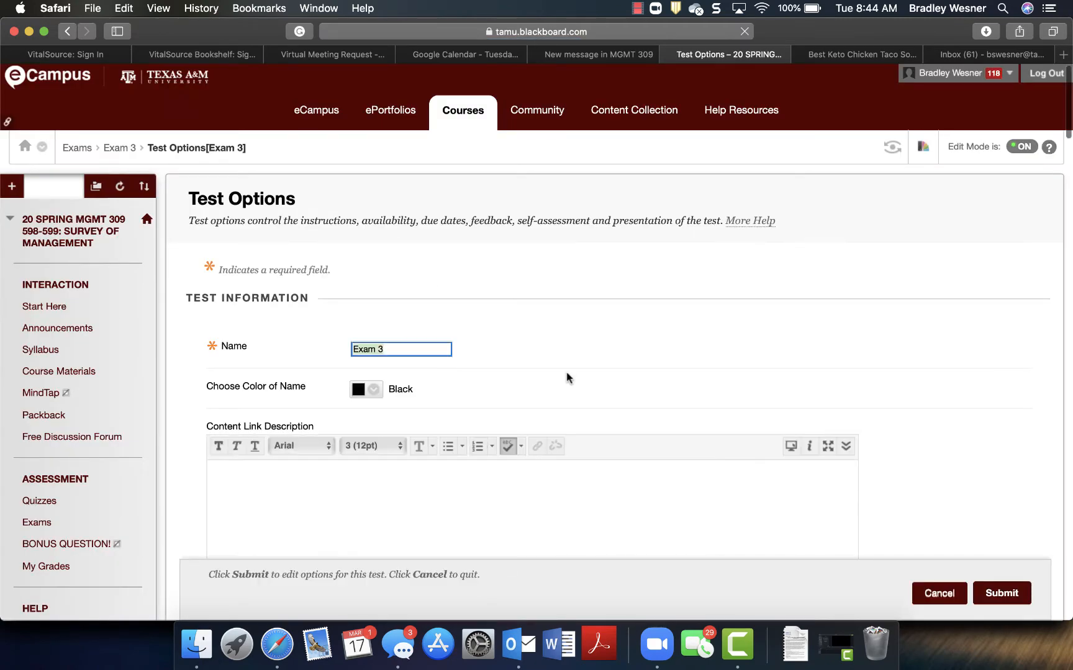
Start adding a user or group to Exam 3's test availability exceptions and close the calendar reminder.
scroll(566, 378, "down", 5)
scroll(567, 375, "up", 3)
scroll(566, 373, "down", 2)
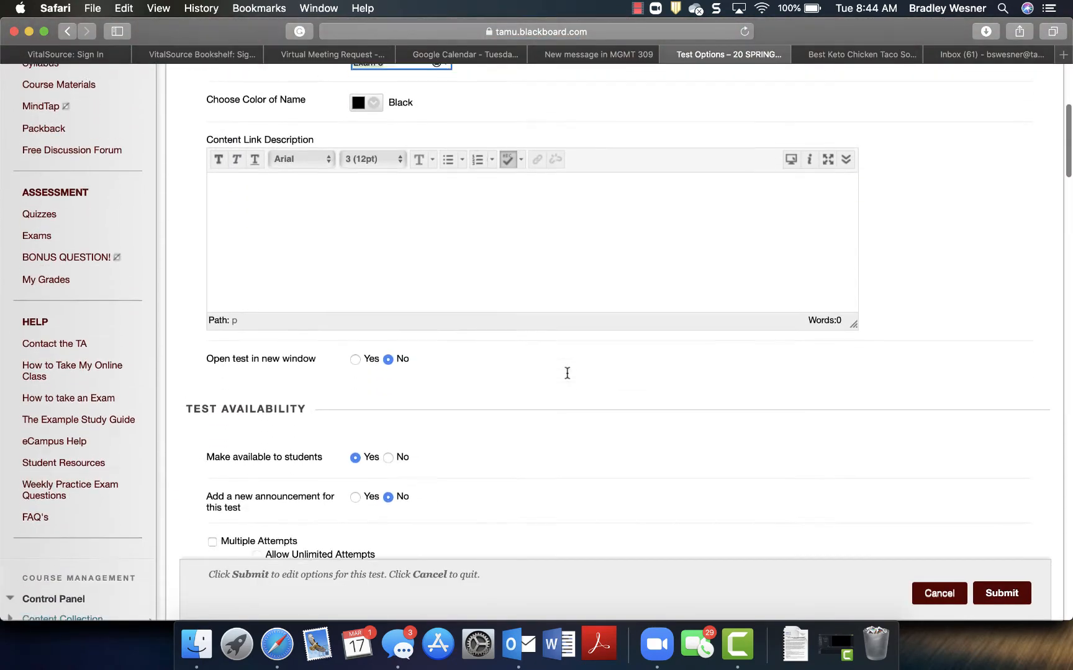
scroll(566, 373, "down", 15)
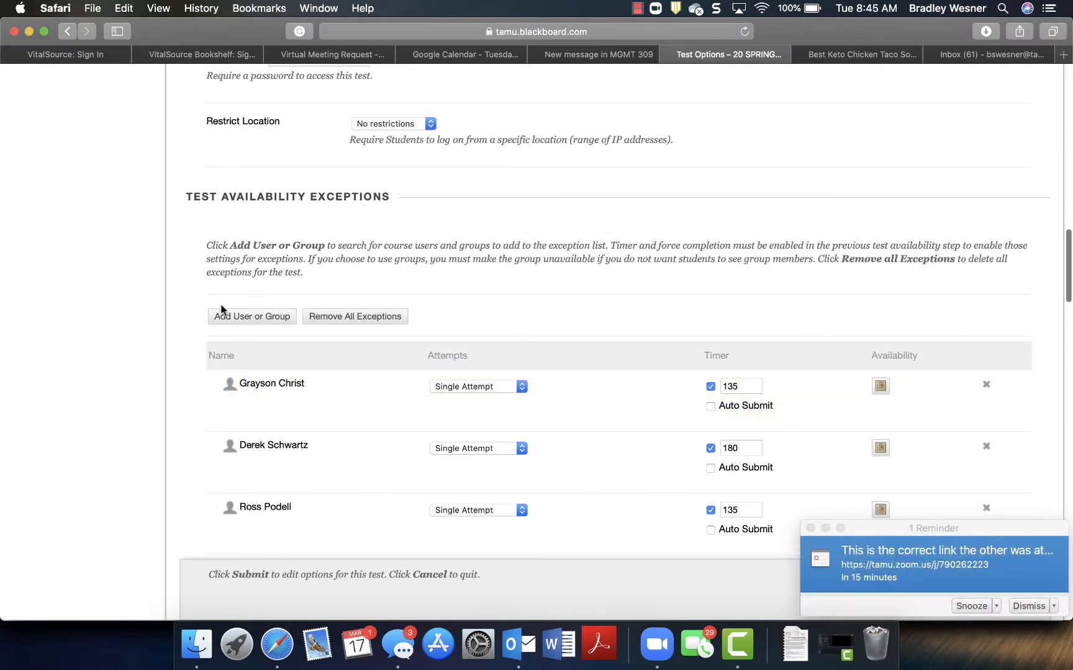
left_click(263, 318)
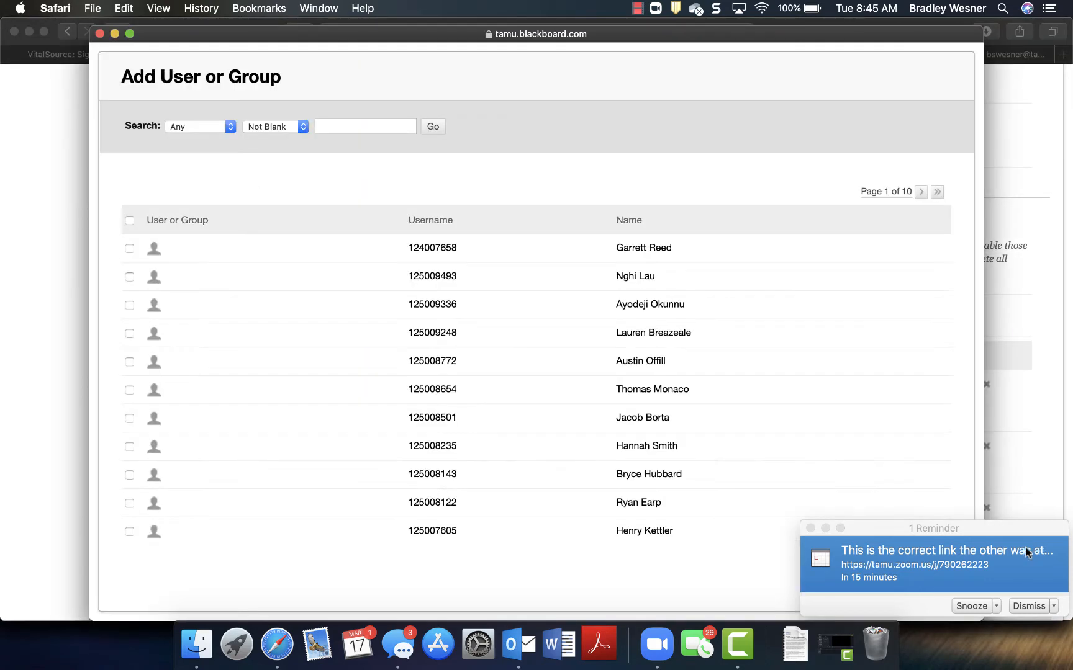
left_click(811, 528)
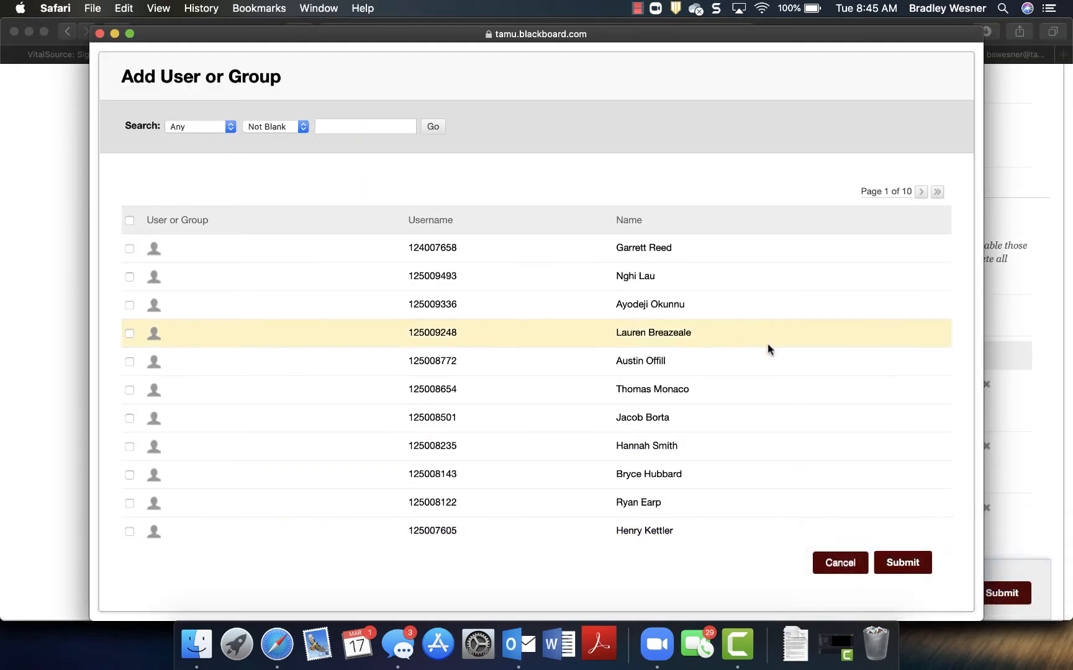
Show all course users on a single page of the Add User or Group window.
scroll(754, 476, "down", 5)
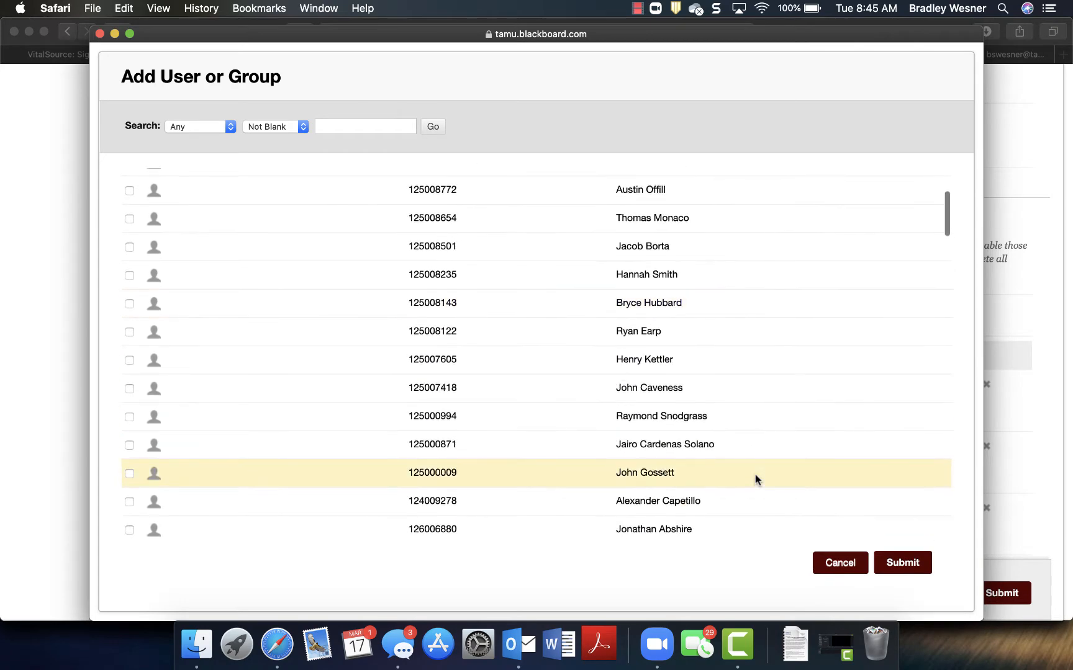
scroll(755, 475, "up", 5)
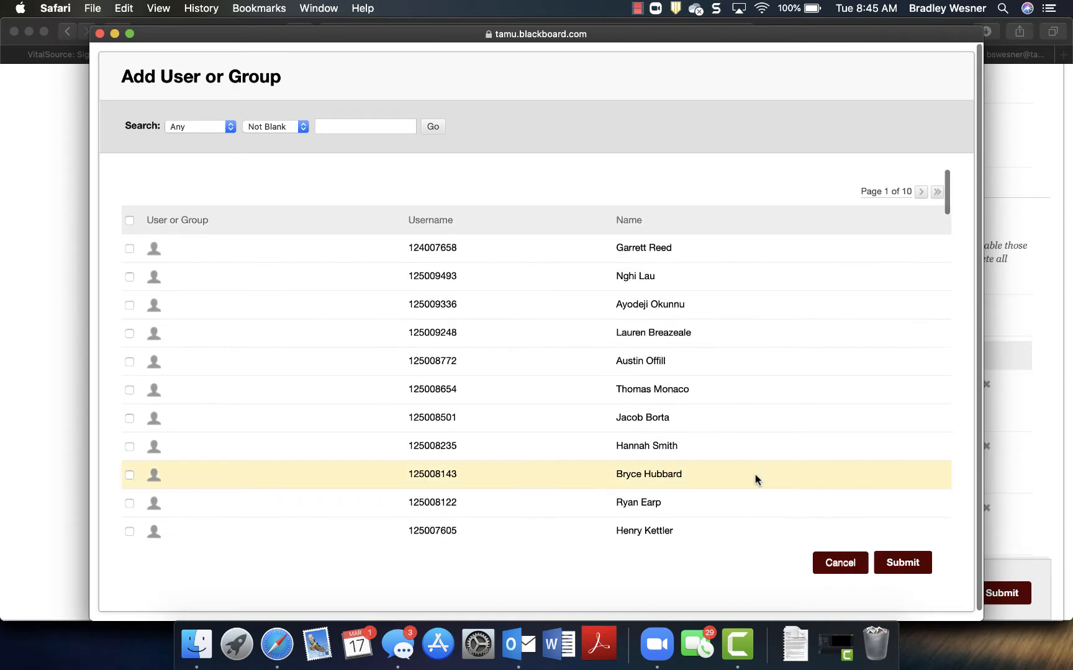
scroll(755, 475, "down", 2)
scroll(754, 474, "up", 2)
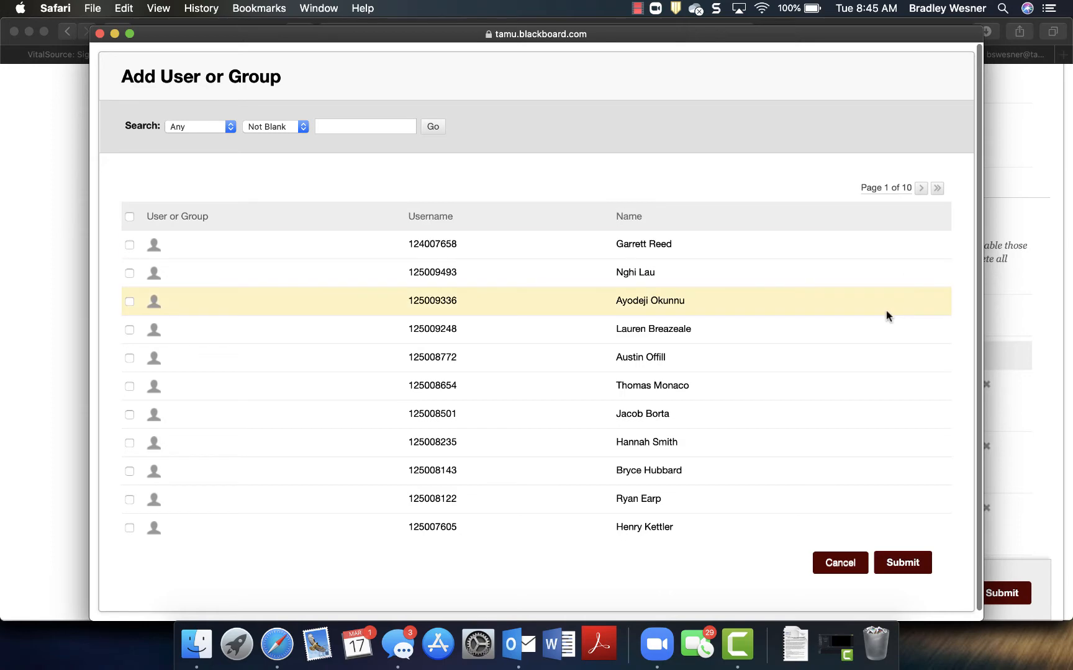
scroll(886, 313, "down", 20)
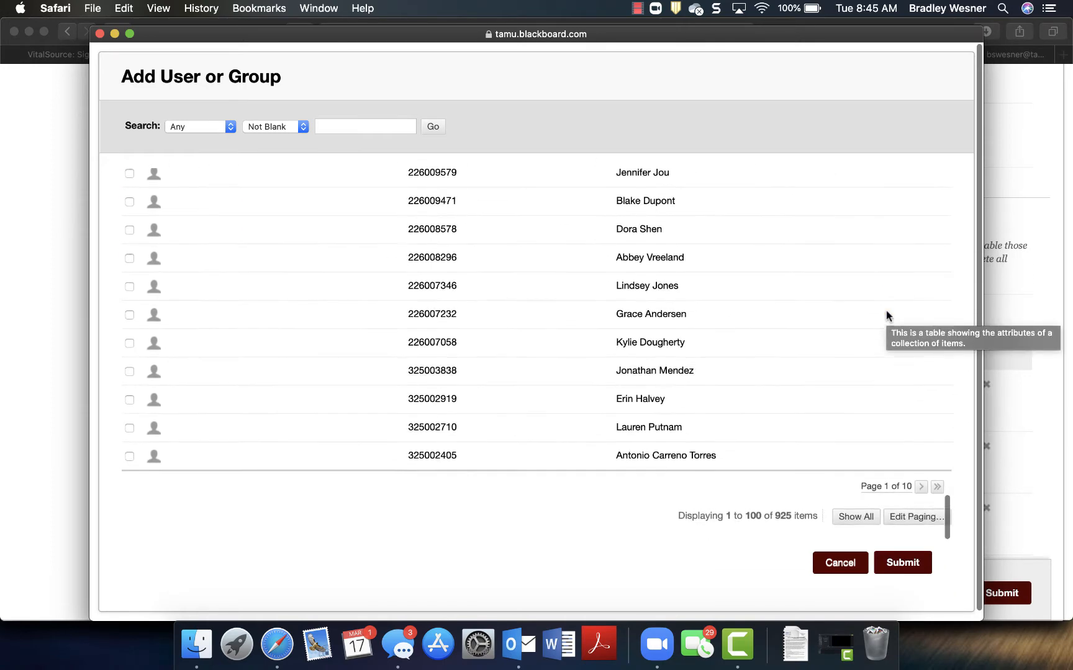
left_click(854, 522)
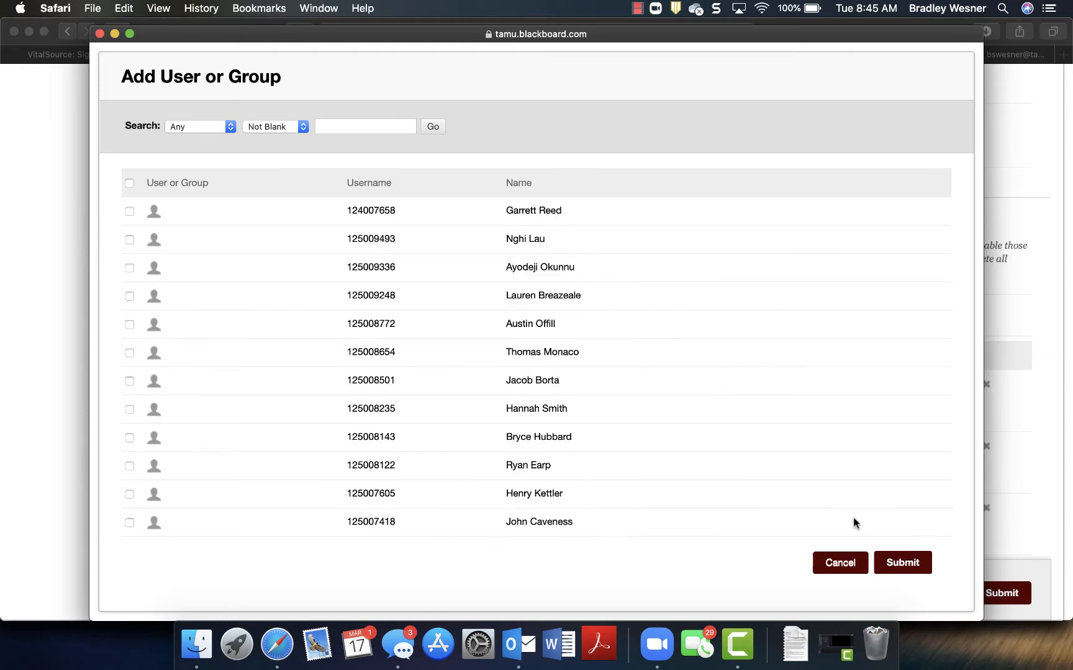
scroll(730, 408, "down", 15)
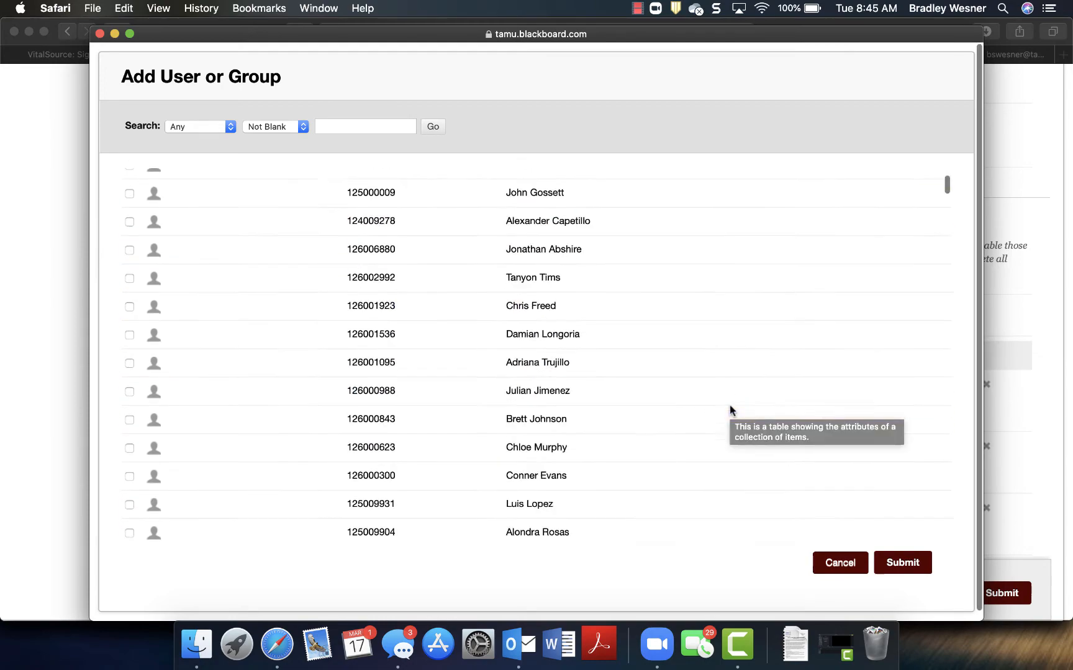
scroll(728, 405, "up", 15)
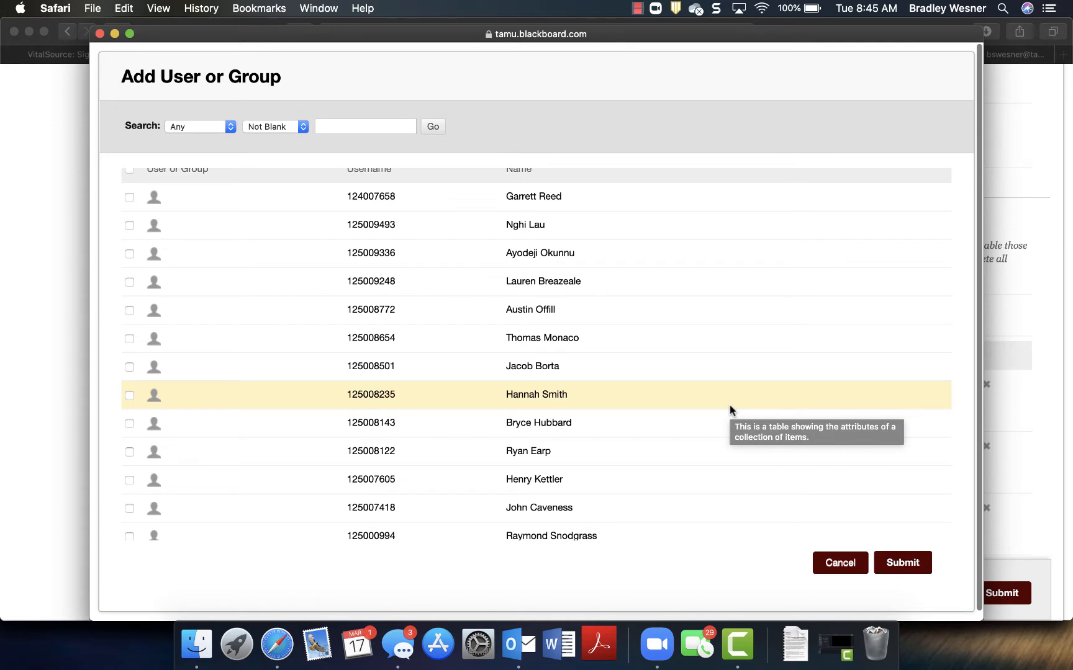
Find the student on the page by part of the surname and add them to the test availability exceptions.
key("super+f")
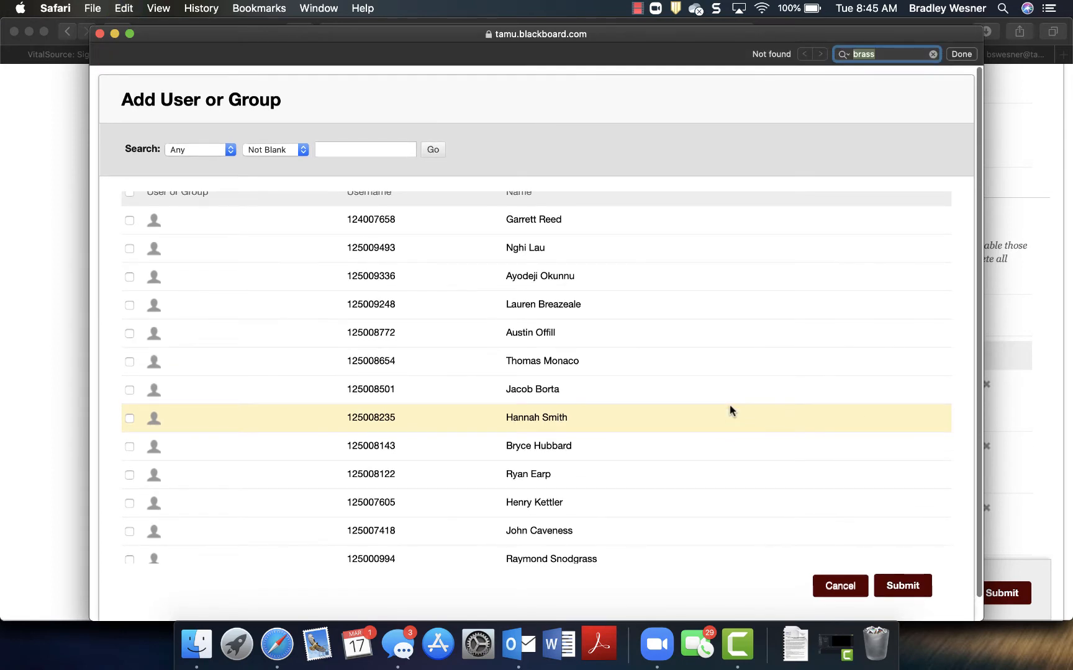
type("br")
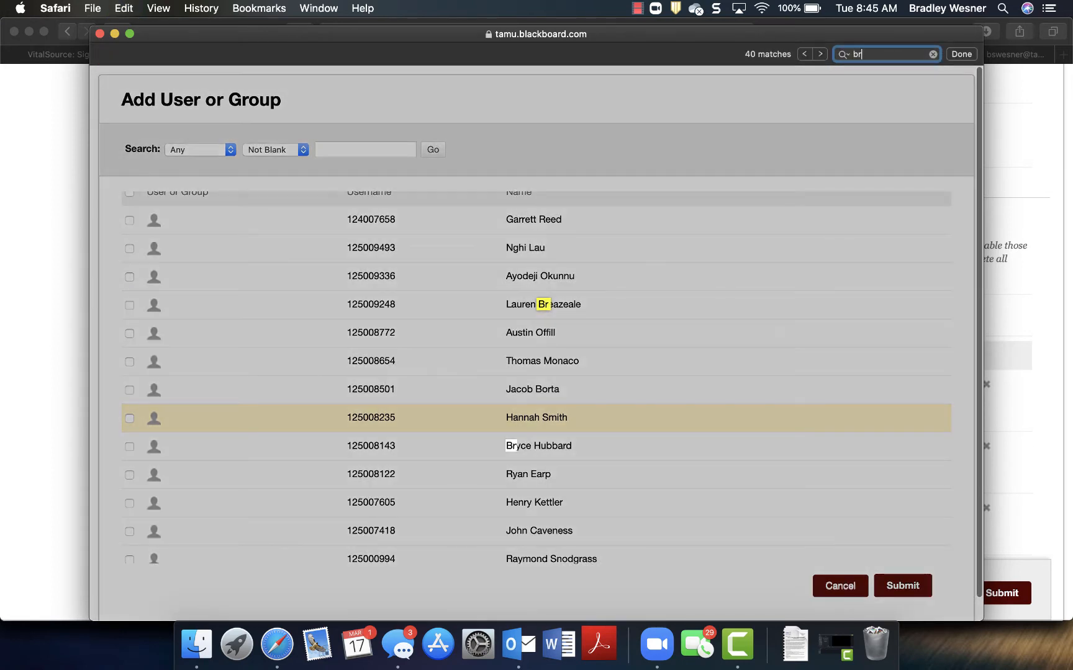
type("ad")
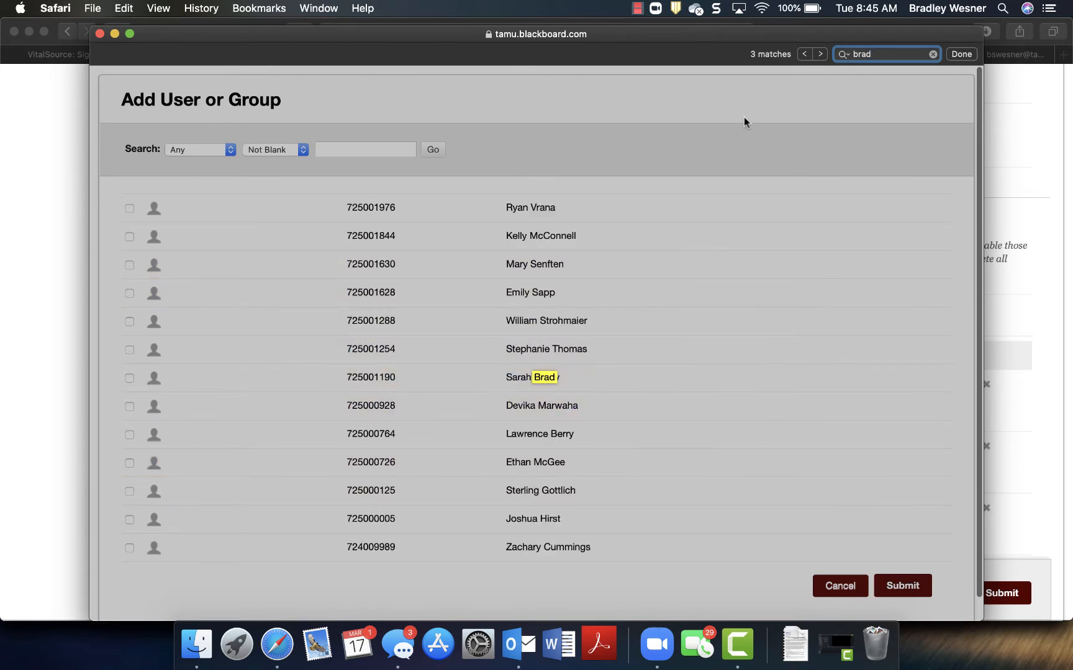
left_click(129, 378)
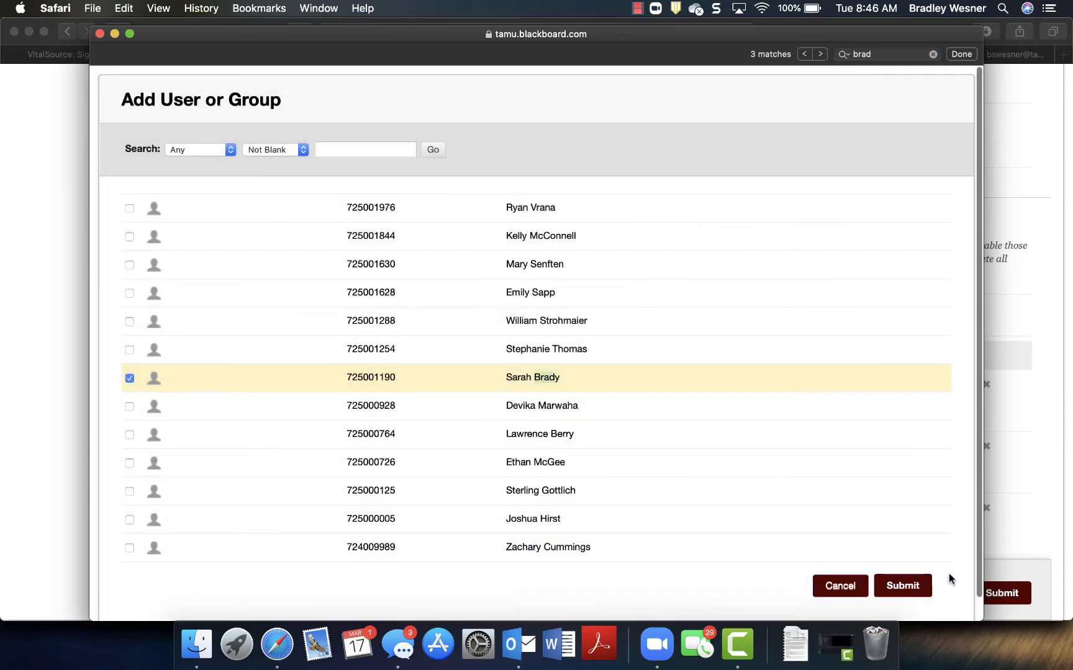
left_click(900, 594)
scroll(693, 434, "down", 20)
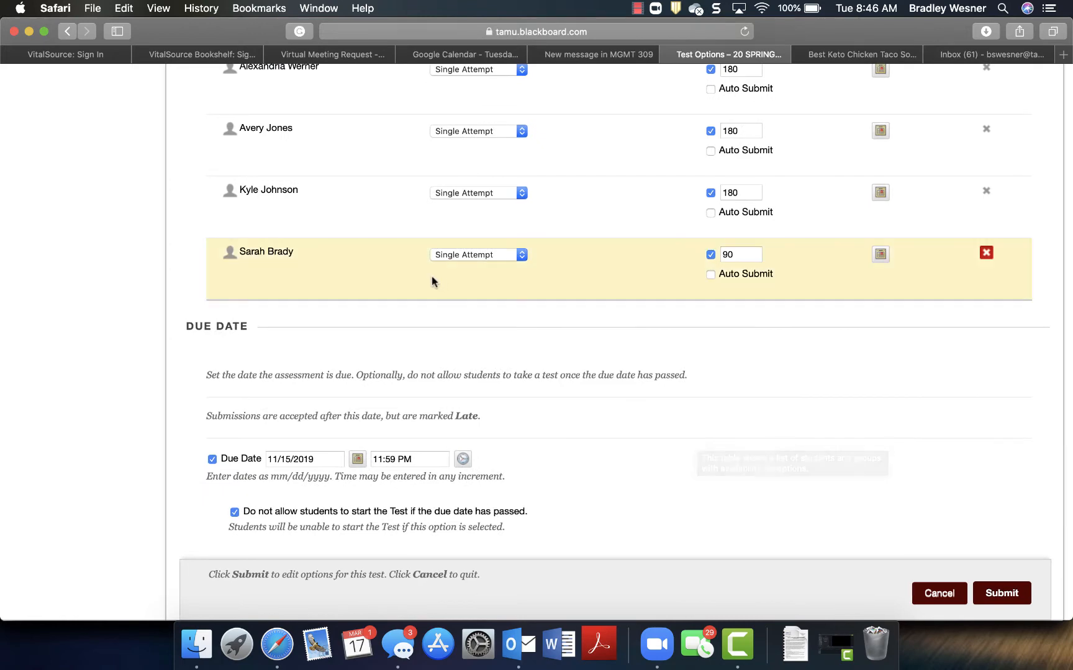
Set the newly added student's exception to Multiple Attempts with 2 attempts.
scroll(639, 298, "up", 10)
scroll(639, 298, "up", 4)
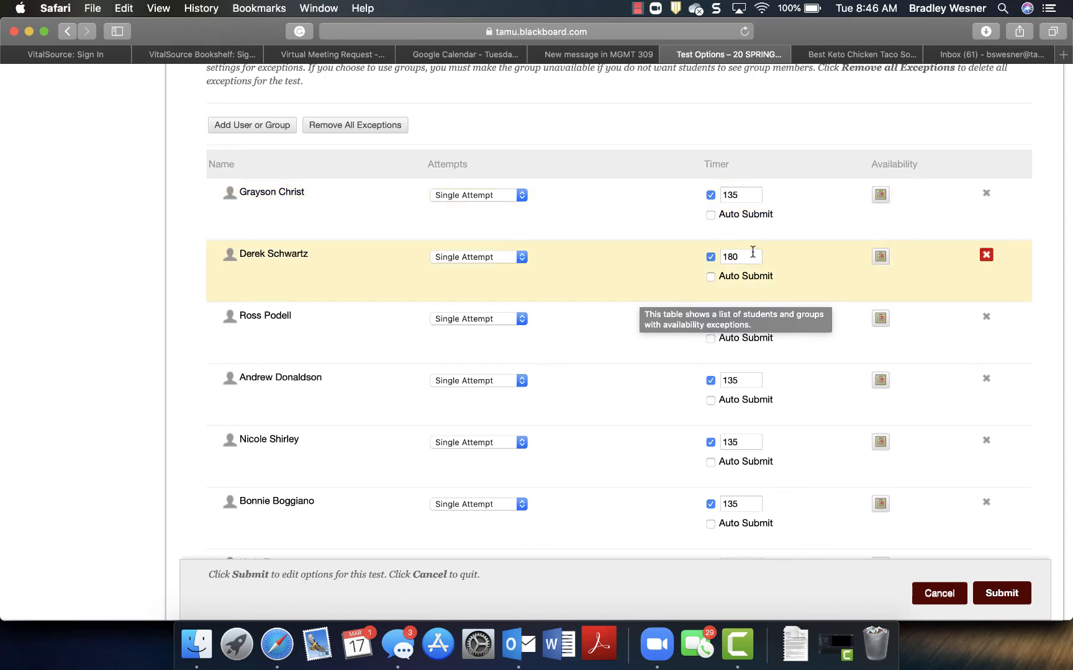
scroll(752, 374, "down", 10)
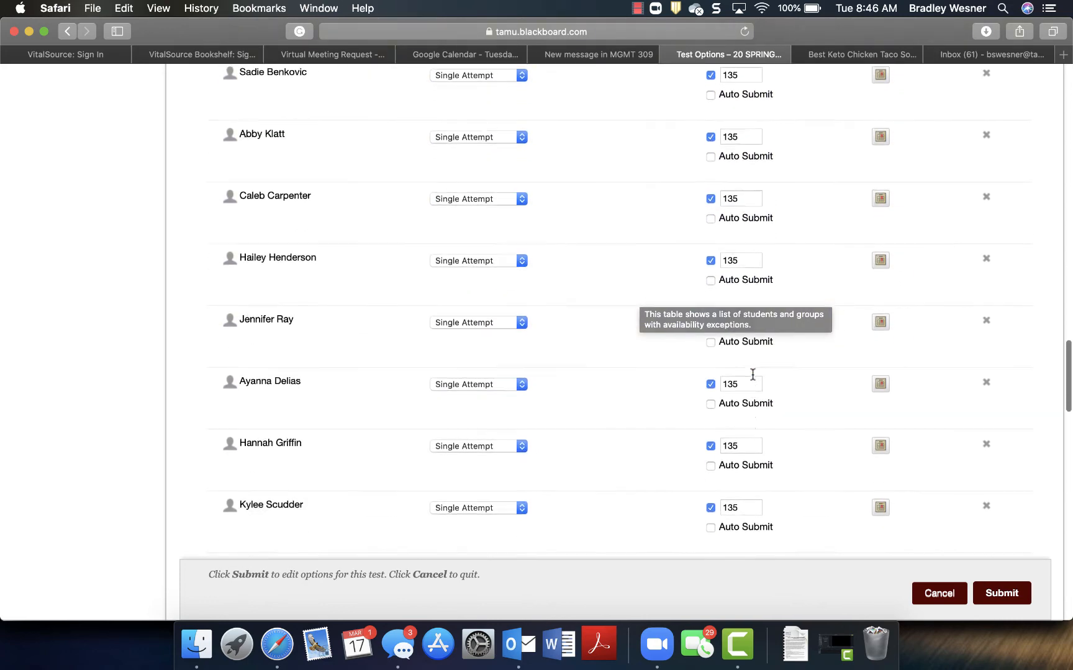
scroll(752, 374, "down", 10)
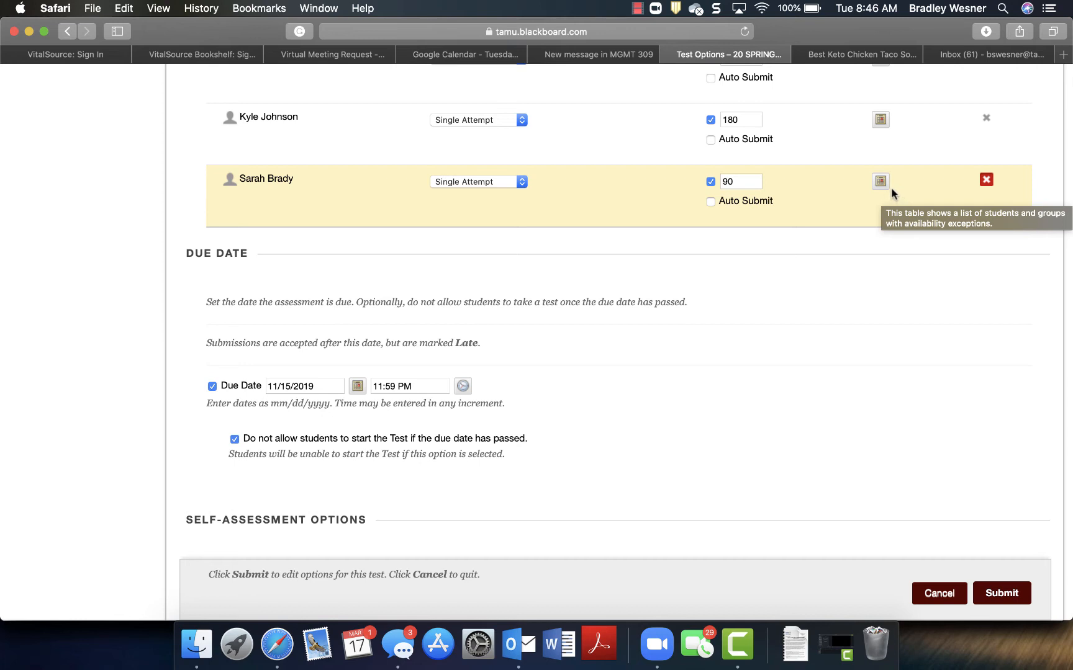
left_click(521, 182)
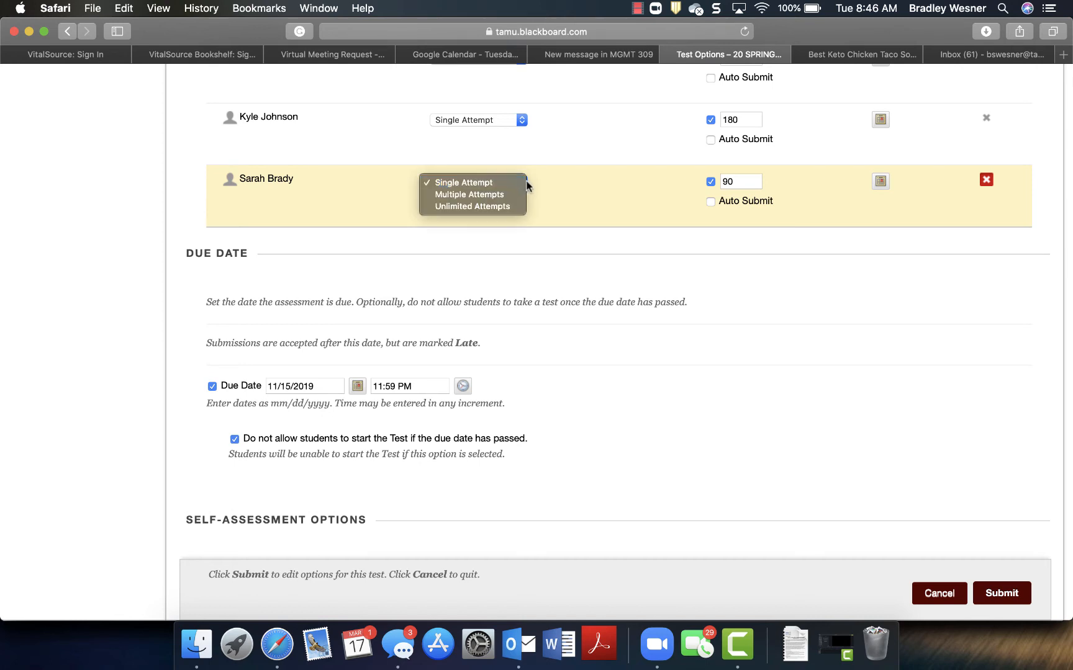
left_click(546, 184)
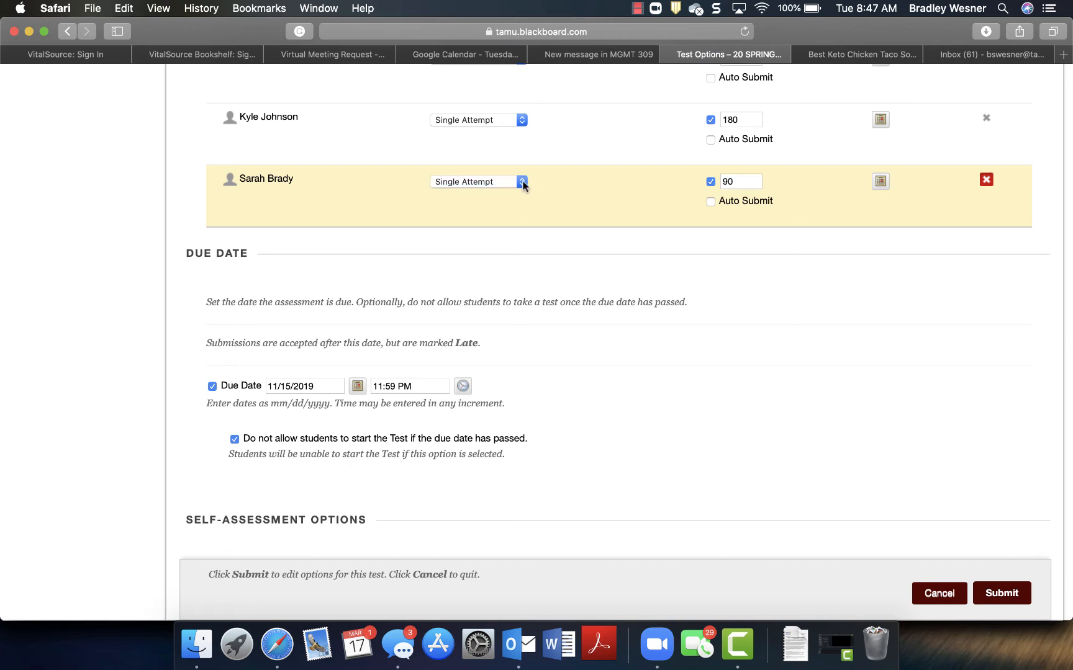
left_click(521, 182)
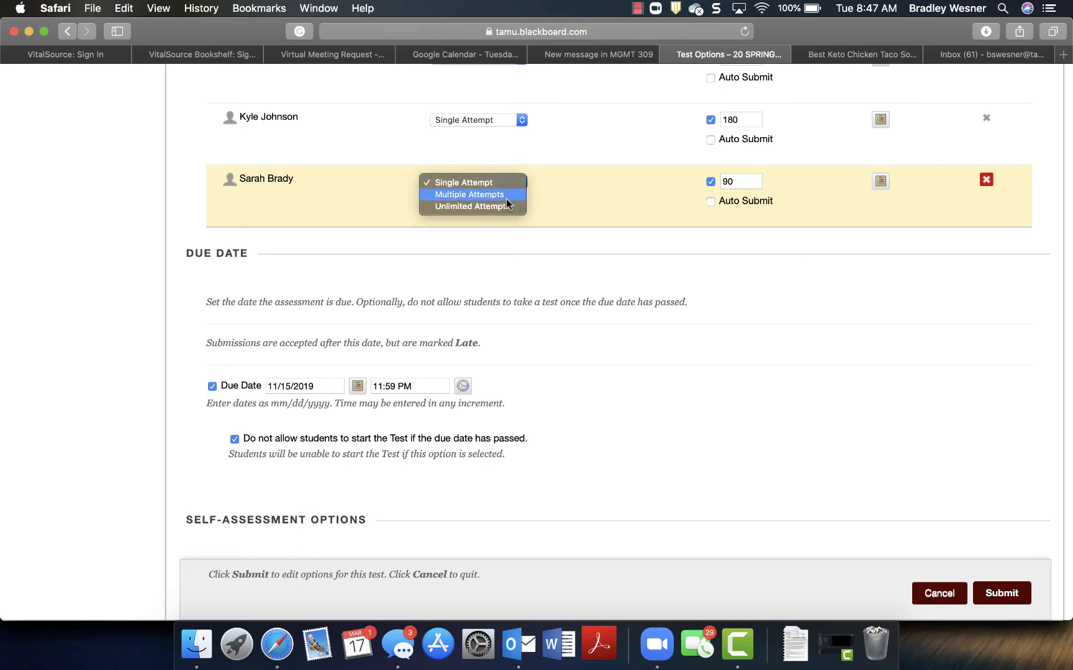
left_click(509, 194)
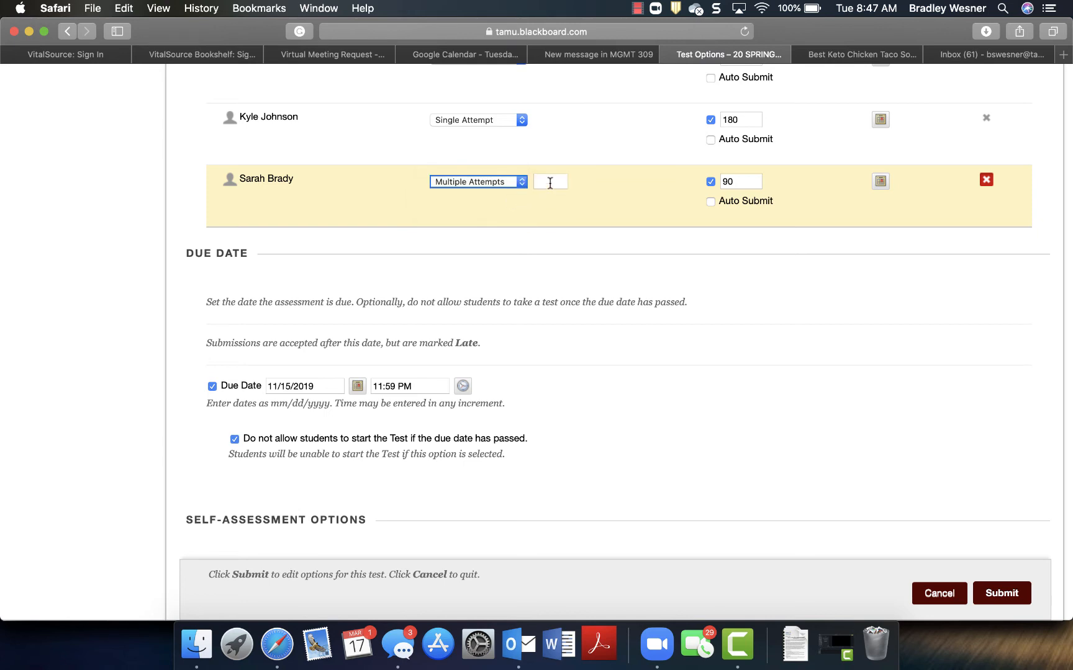
left_click(550, 182)
type("2")
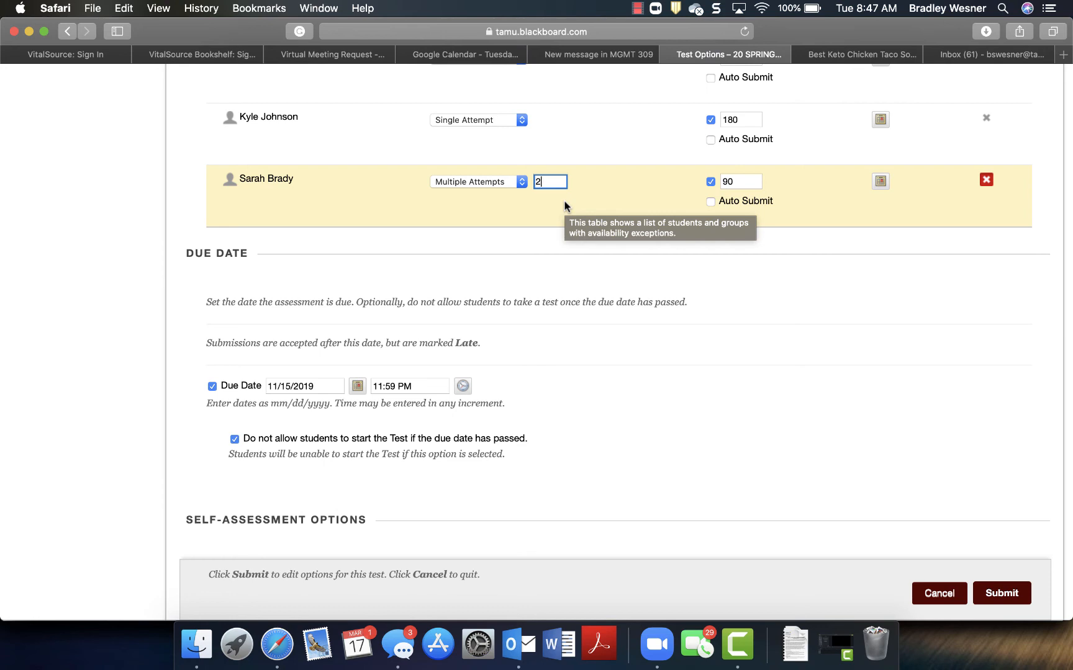
Delete the newly added student's exception and submit the test options for Exam 3.
left_click(987, 180)
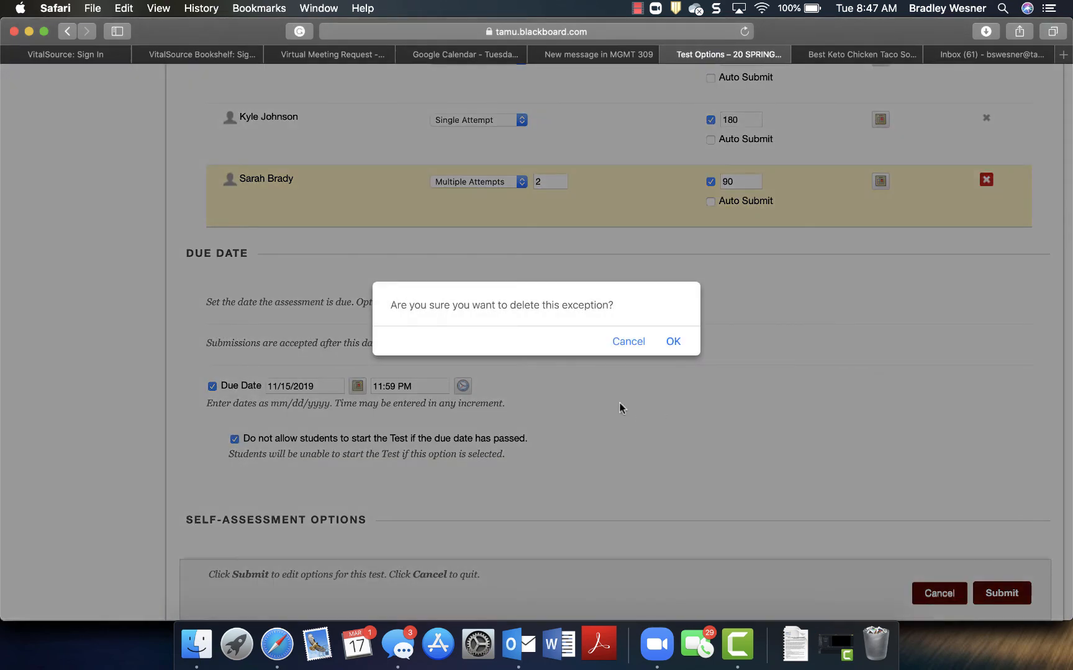
left_click(673, 342)
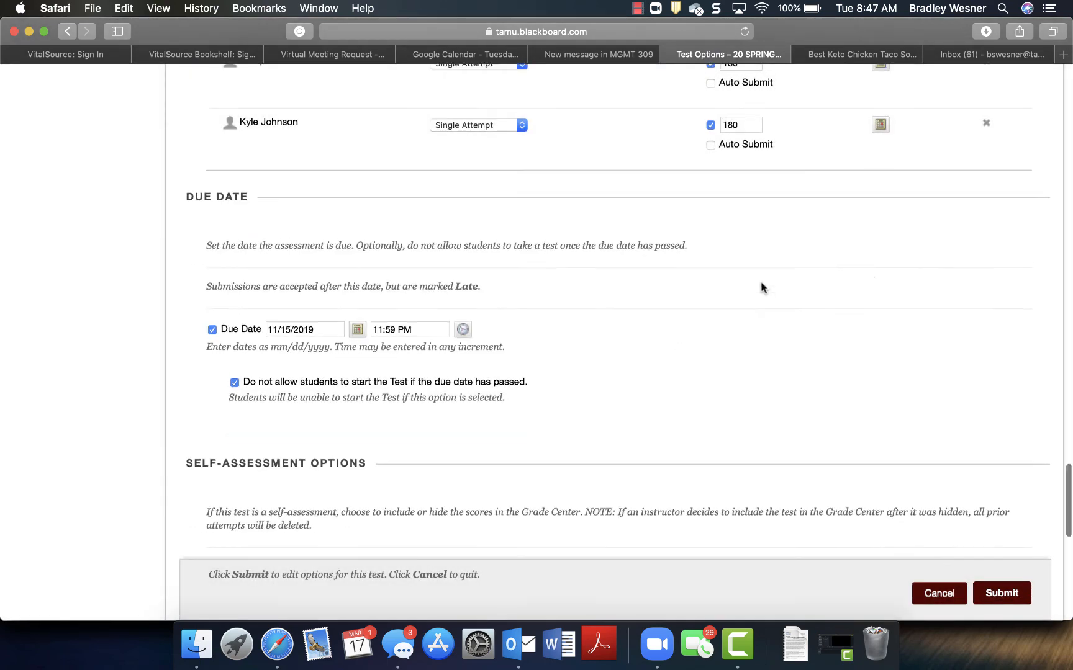
scroll(760, 281, "up", 8)
scroll(760, 282, "up", 7)
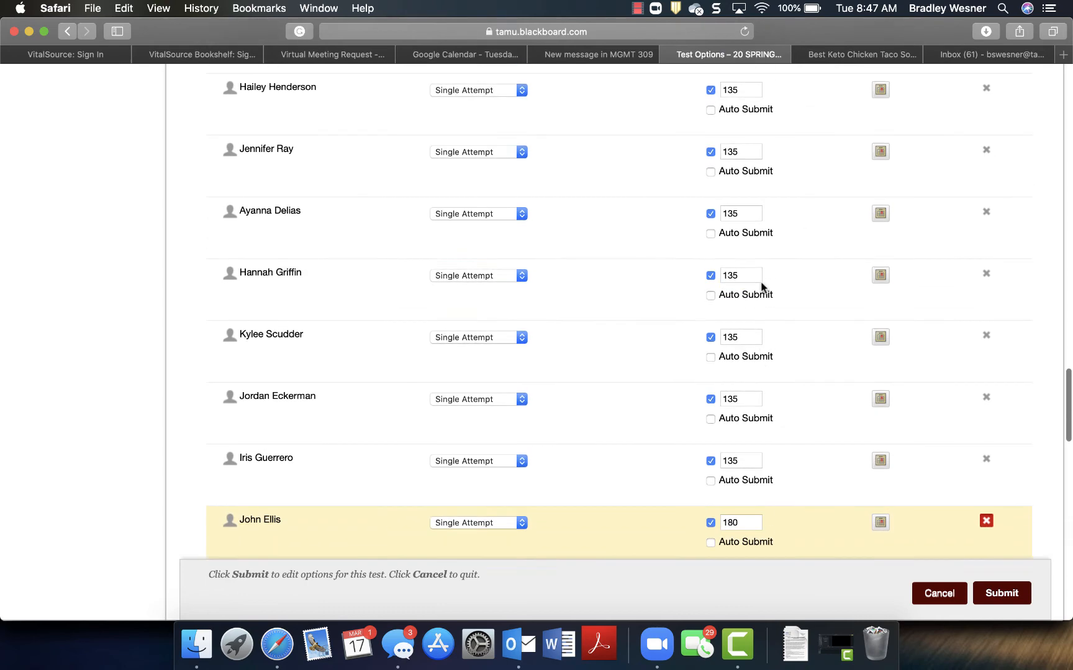
scroll(761, 284, "down", 10)
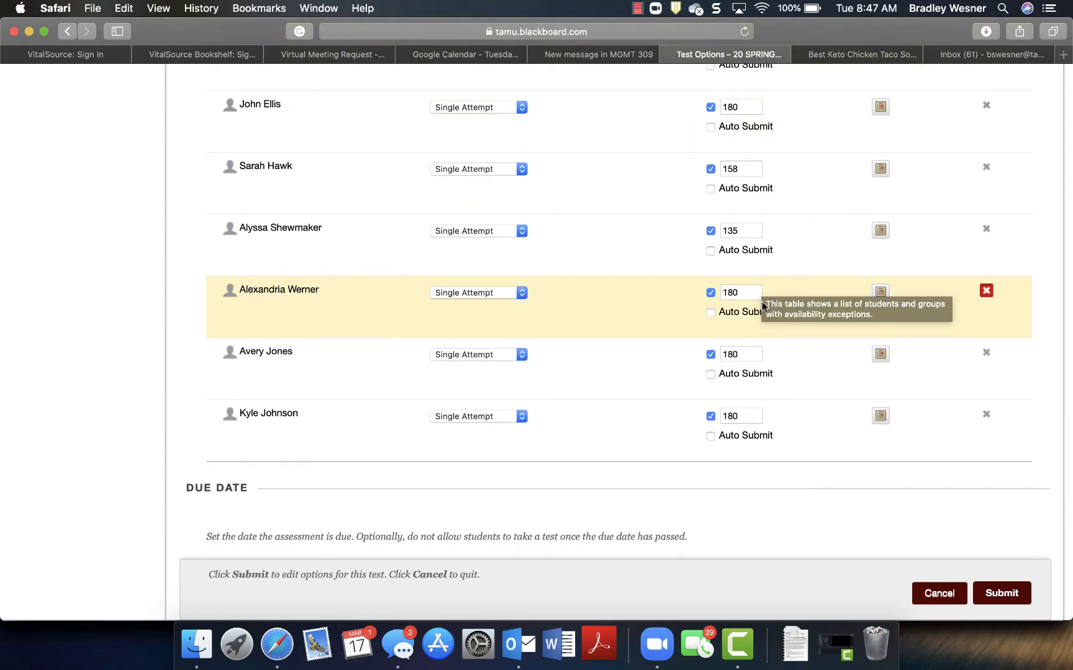
scroll(807, 372, "down", 2)
scroll(808, 370, "down", 1)
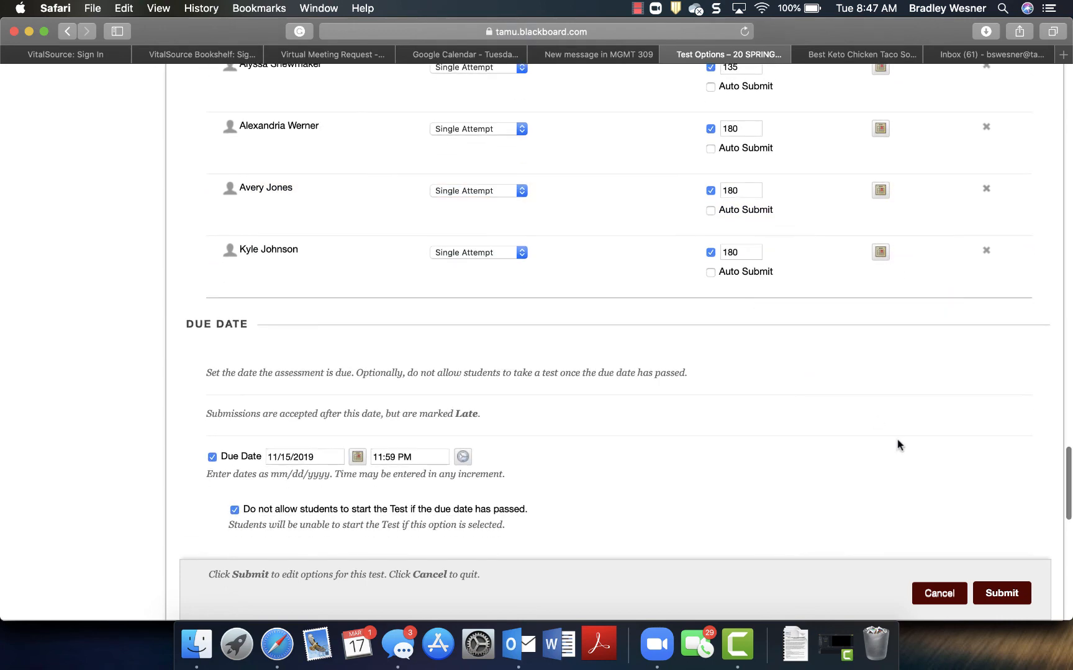
left_click(996, 594)
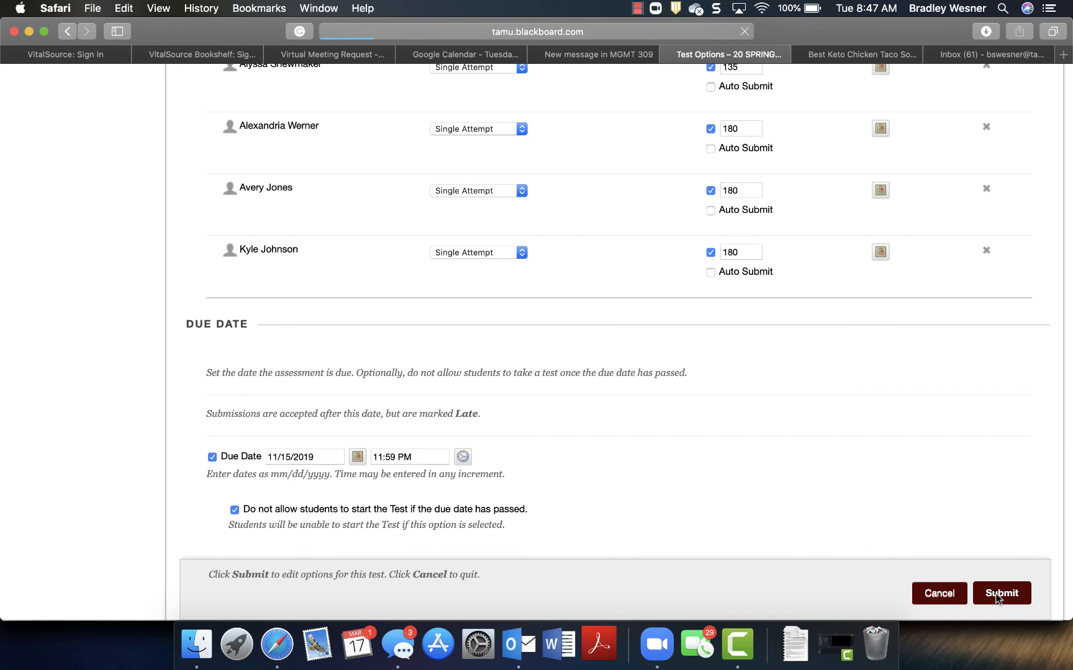